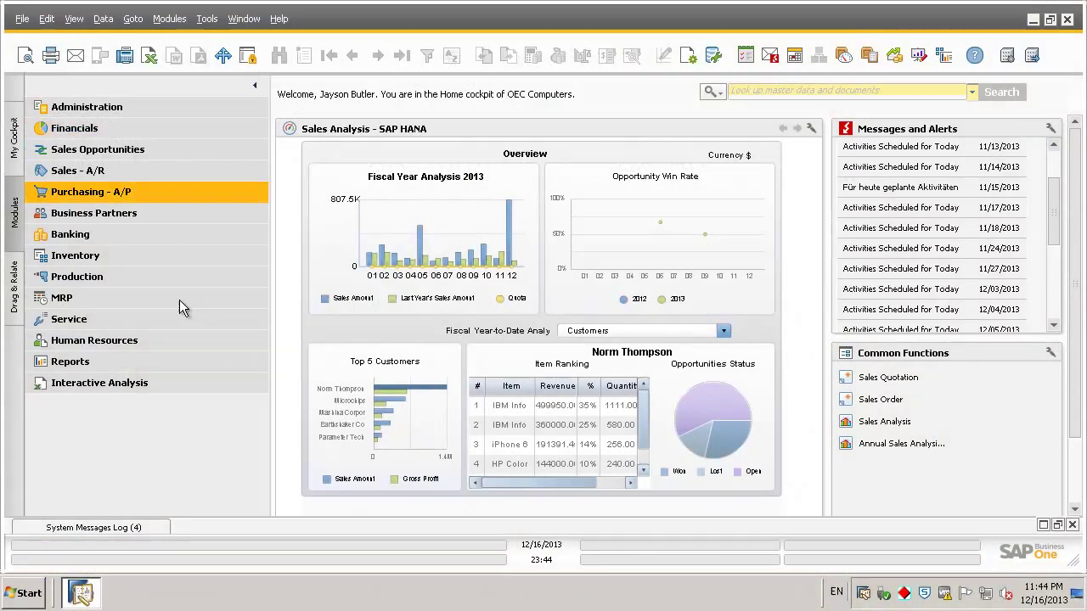
Launch the Sales Revenue Analysis report from Interactive Analysis so it opens in Excel.
click(183, 381)
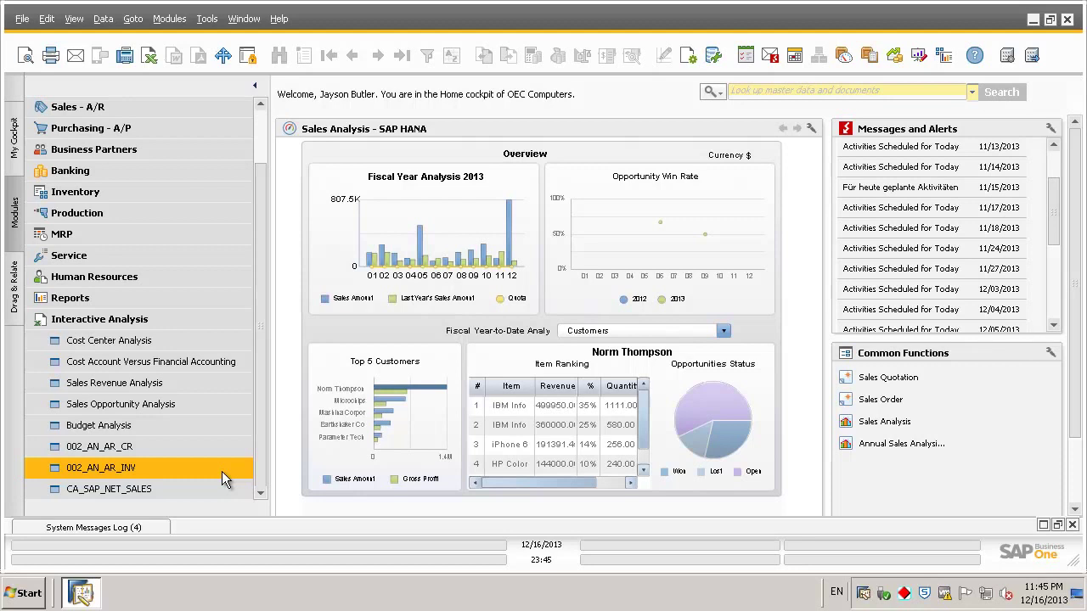
click(177, 387)
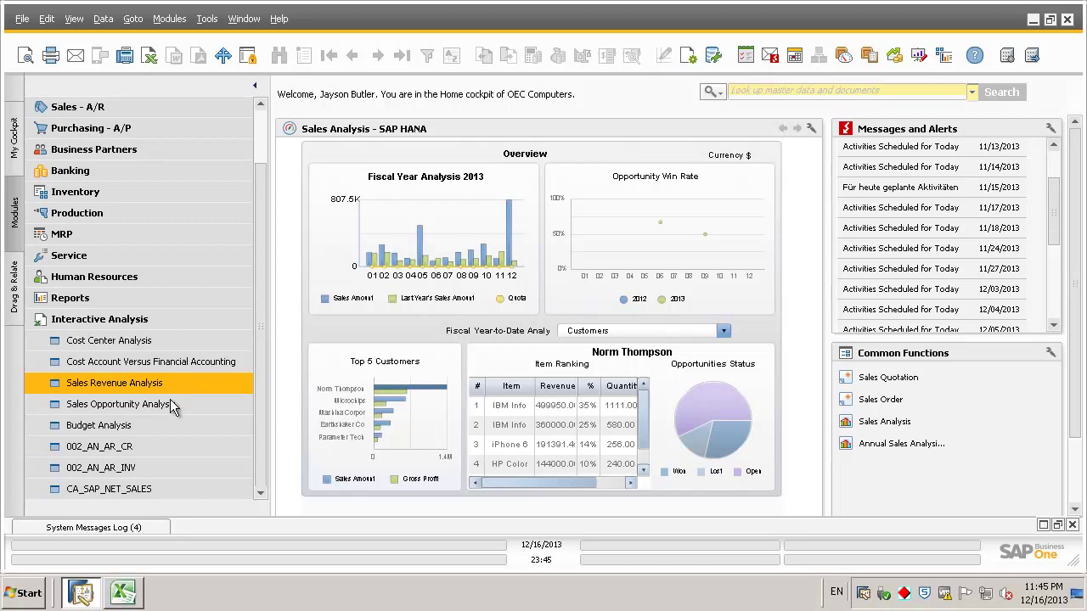
Bring the Microsoft Excel - Sheet1 workbook window to the front.
click(133, 594)
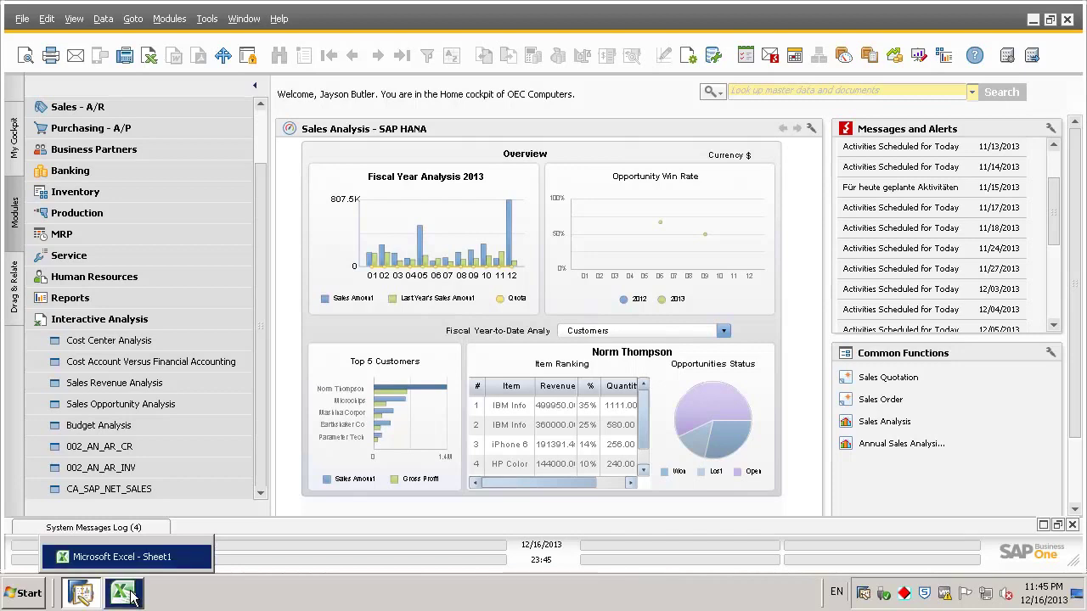
click(133, 597)
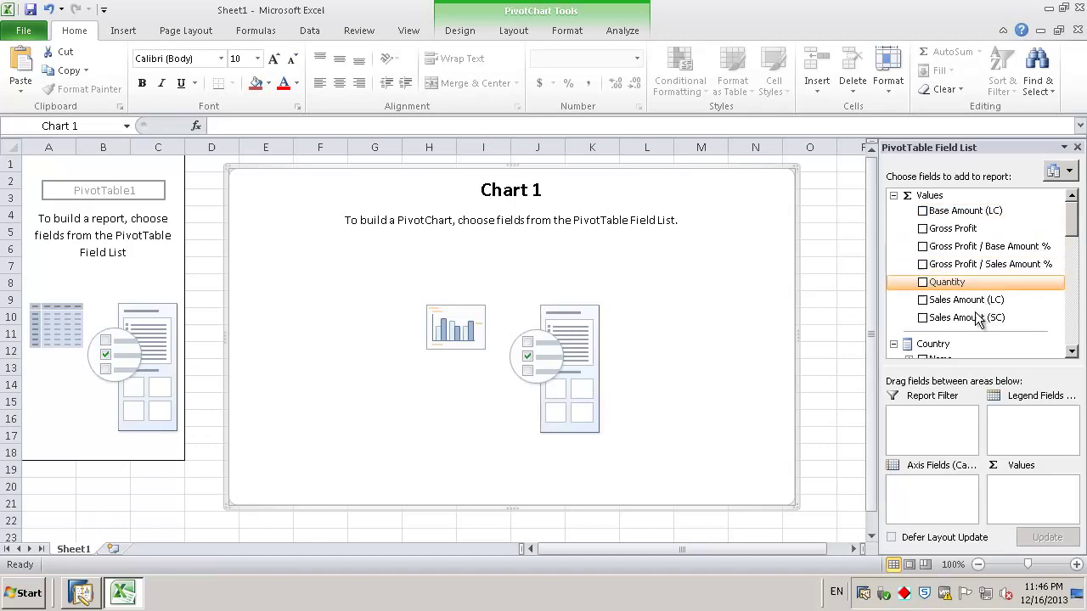
Chart Sales Amount (SC) by Posting Date Year, with sales employee Name as report filter.
click(923, 318)
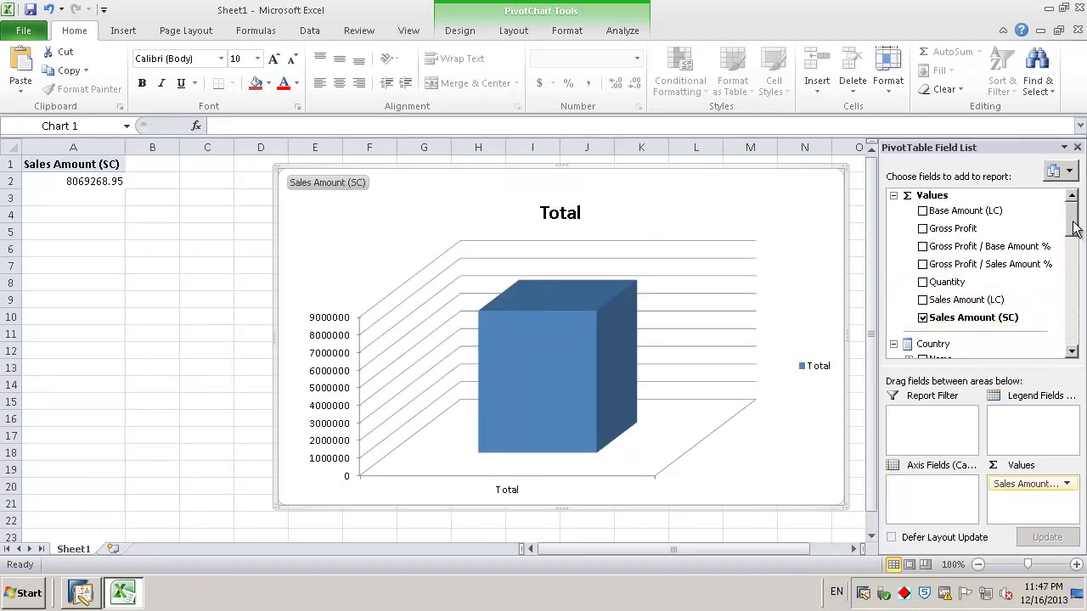
drag(1072, 223, 1073, 285)
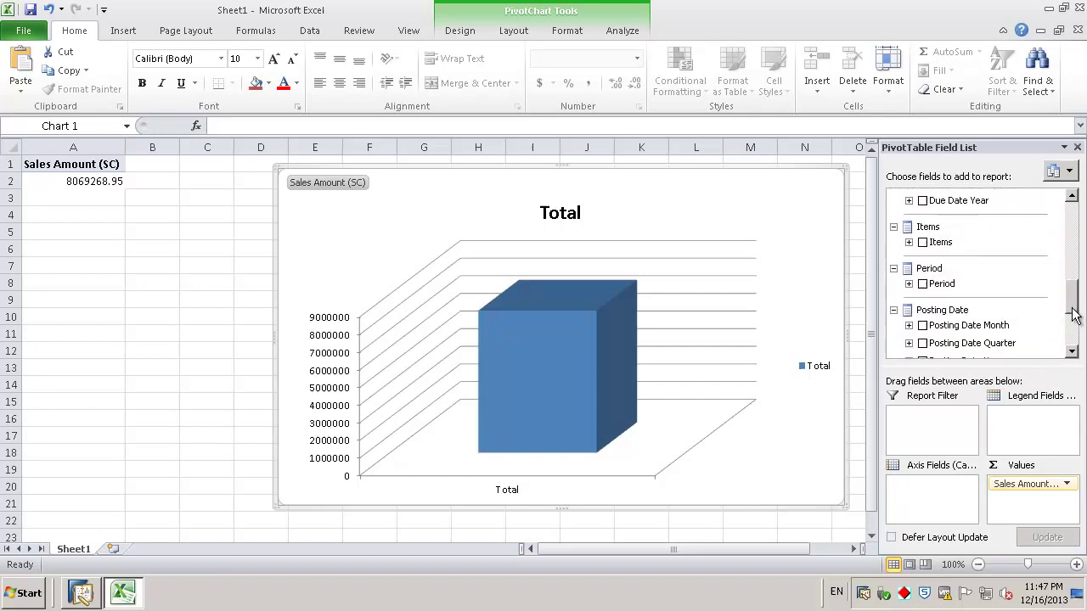
drag(1073, 285, 1073, 315)
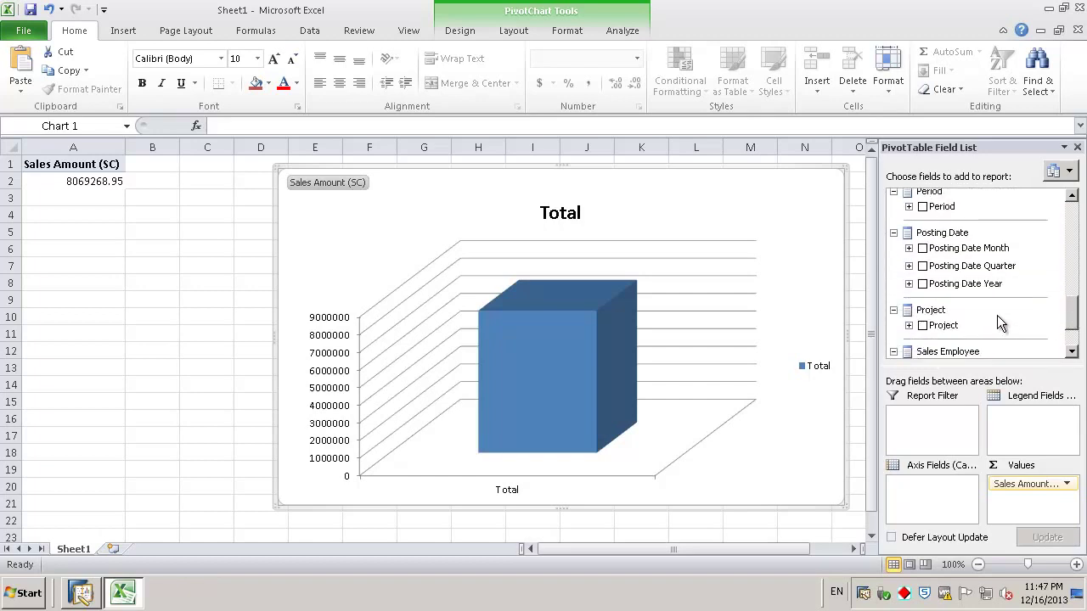
click(923, 284)
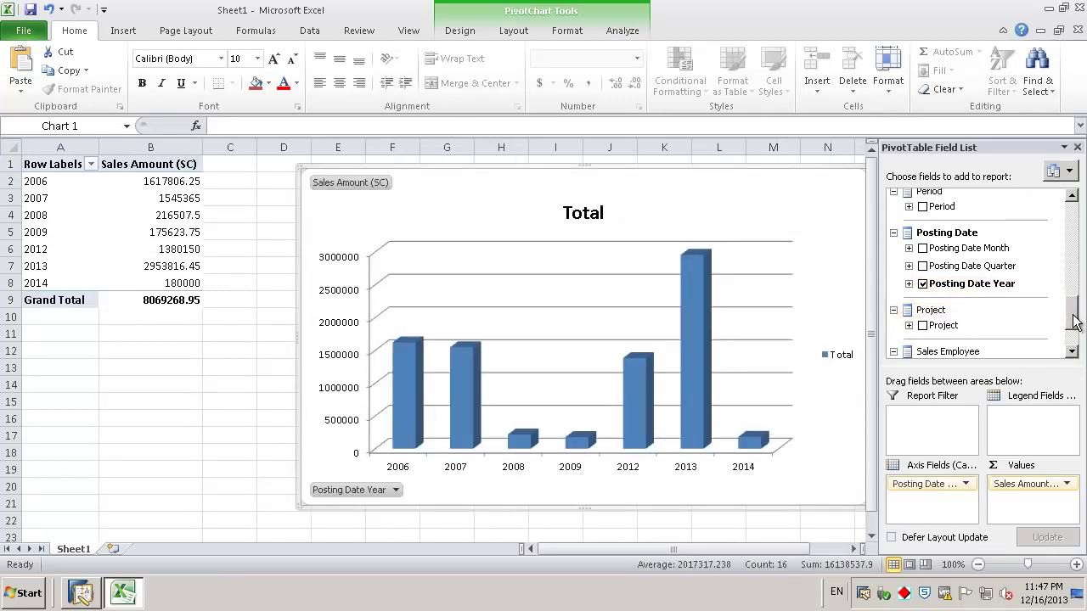
drag(1075, 312, 1075, 323)
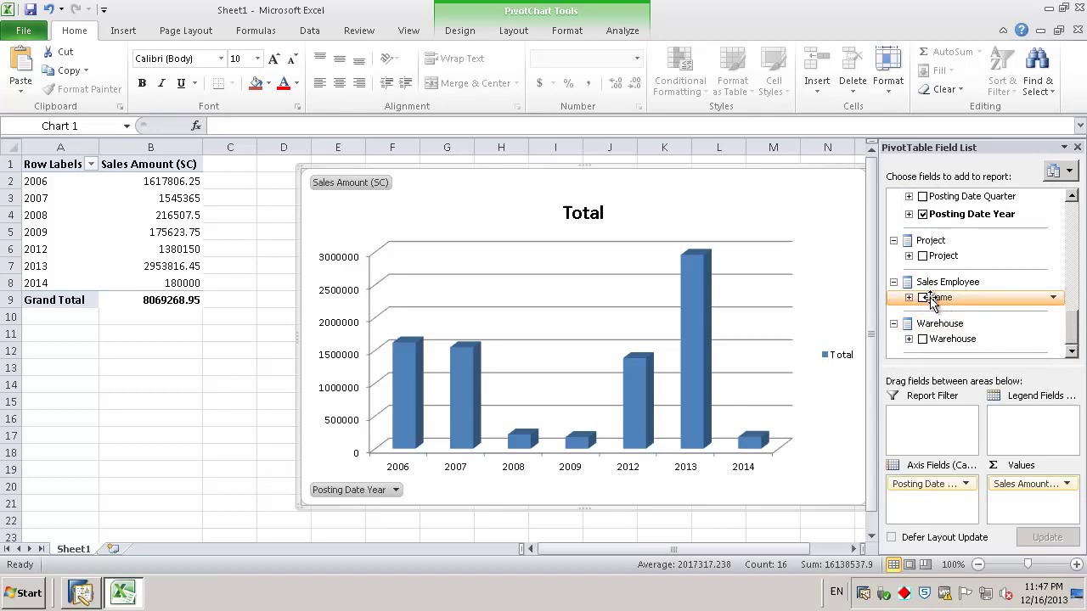
drag(933, 297, 938, 417)
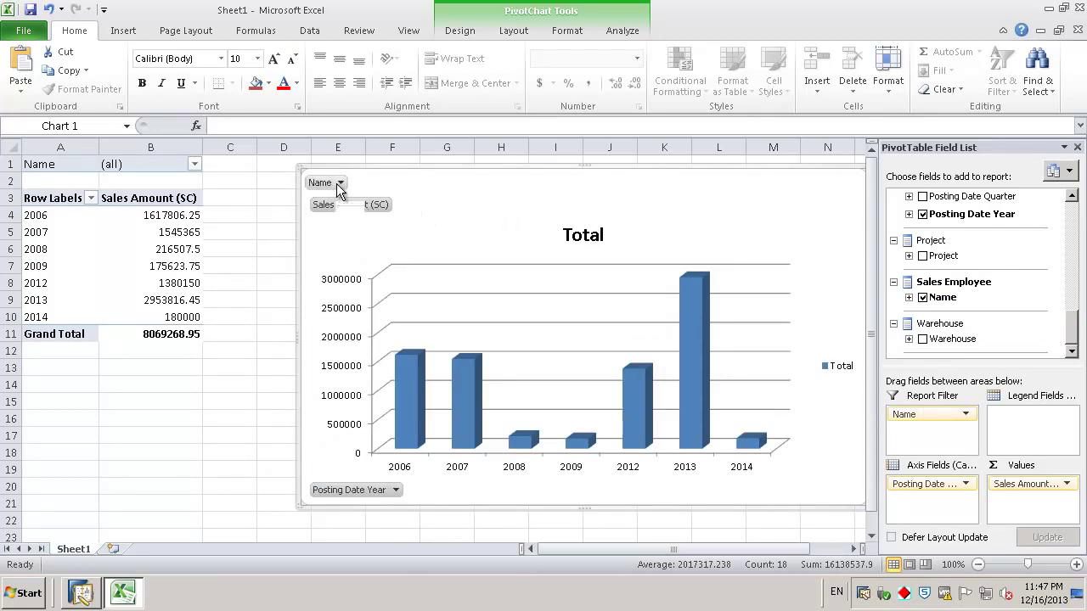
Filter the Name report filter down to the single chosen sales employee.
click(339, 183)
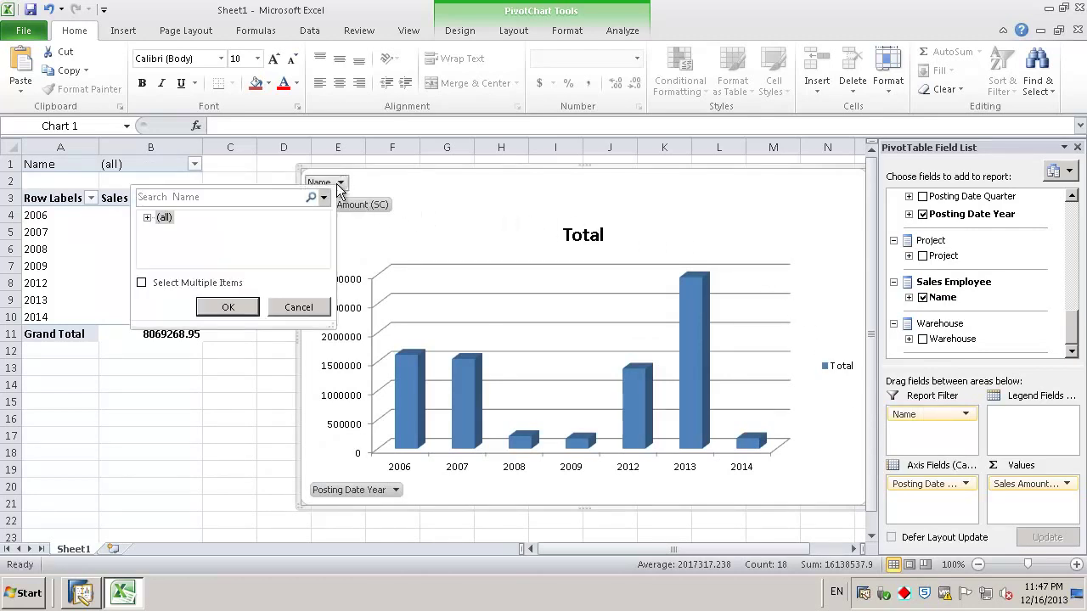
click(147, 217)
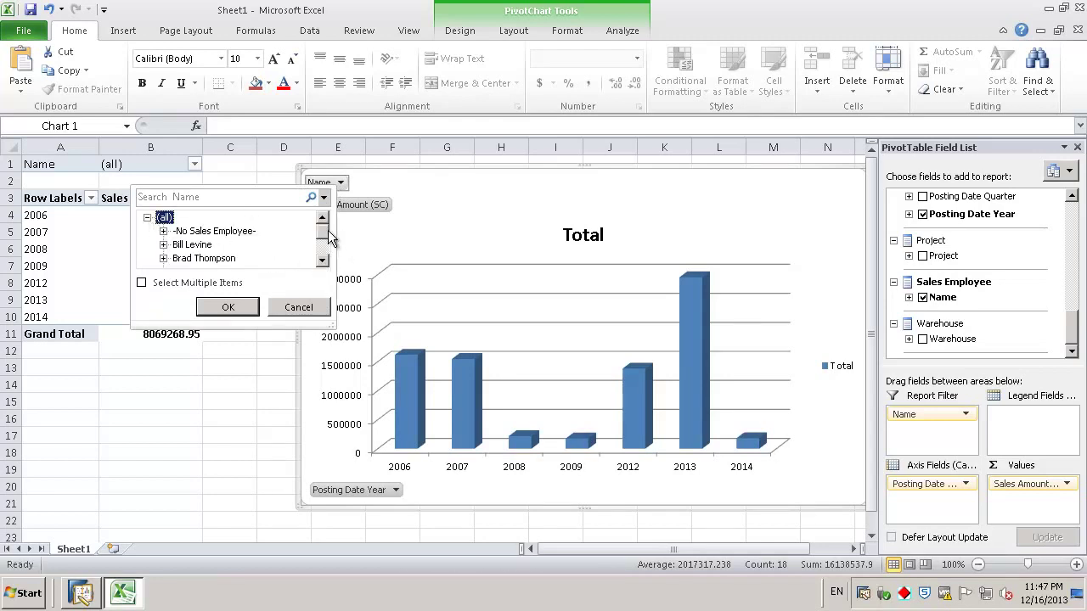
drag(325, 231, 321, 249)
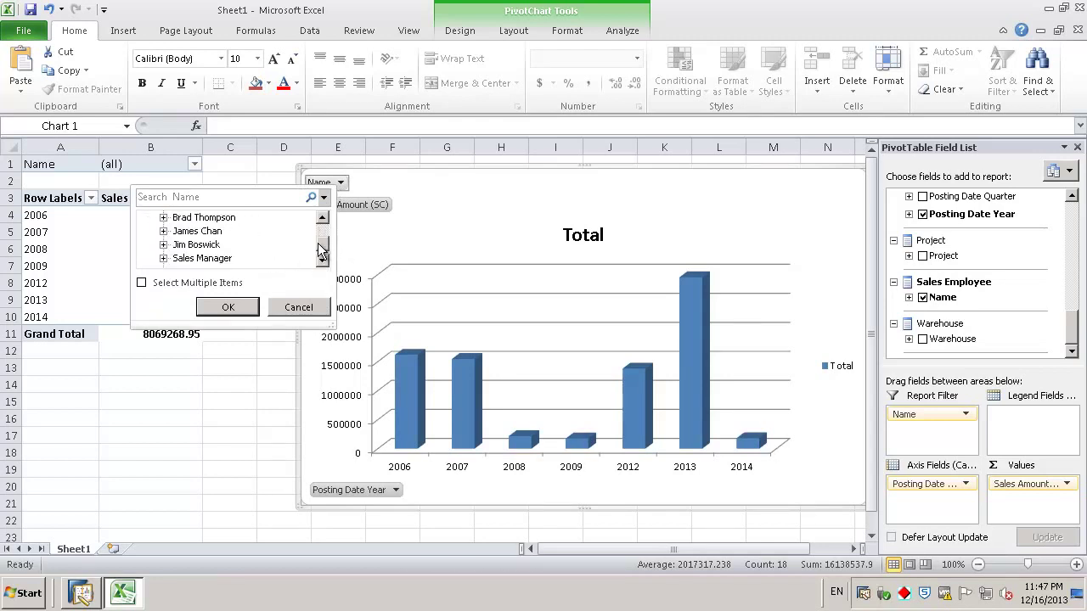
scroll(321, 249, down, 1)
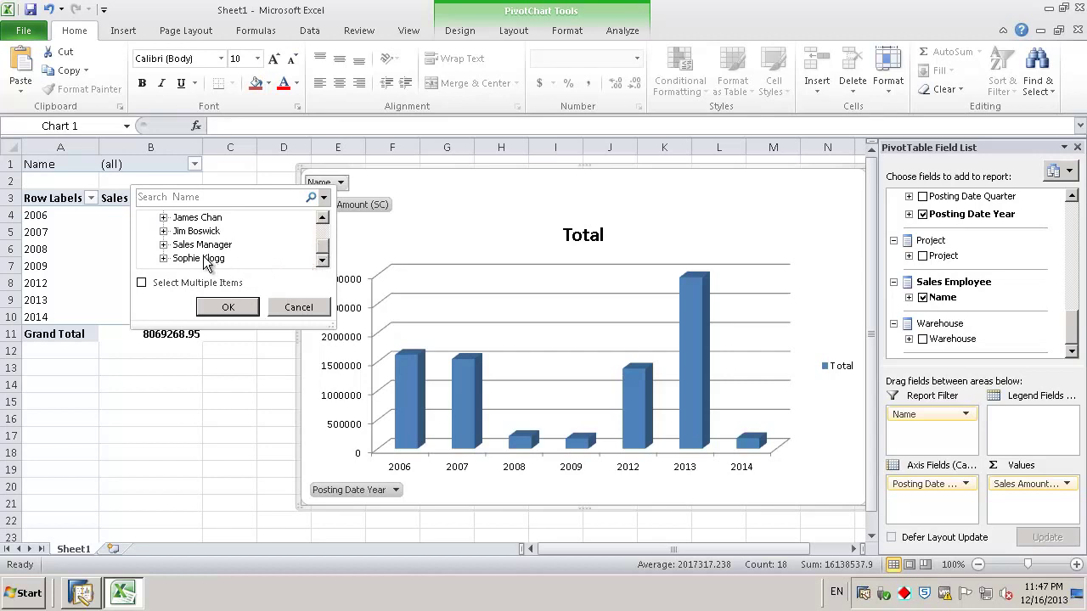
click(237, 307)
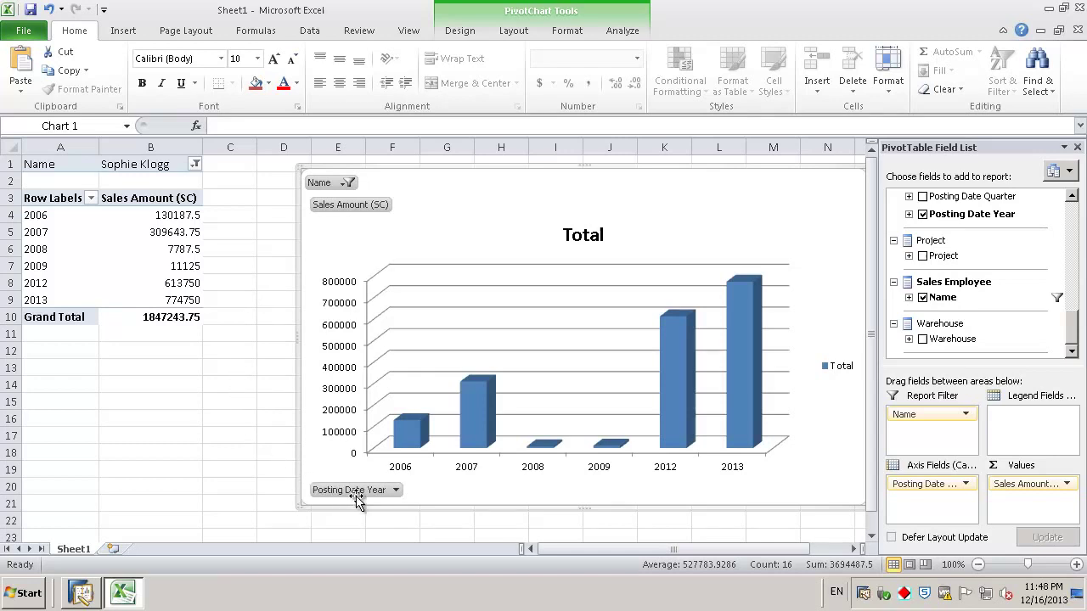
Limit the Posting Date Year filter to 2012 and 2013.
click(386, 492)
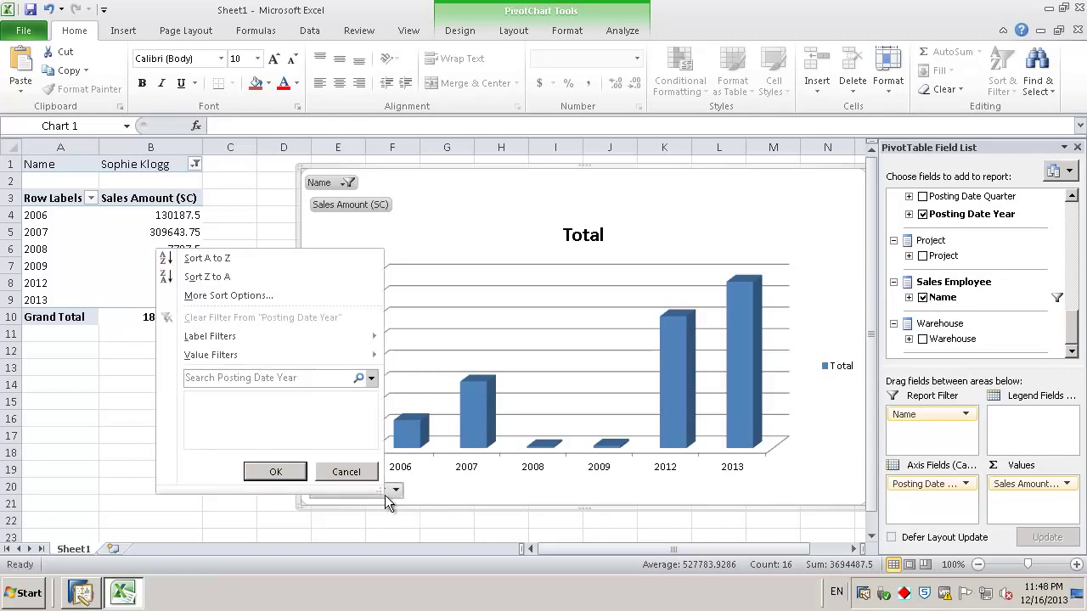
click(208, 398)
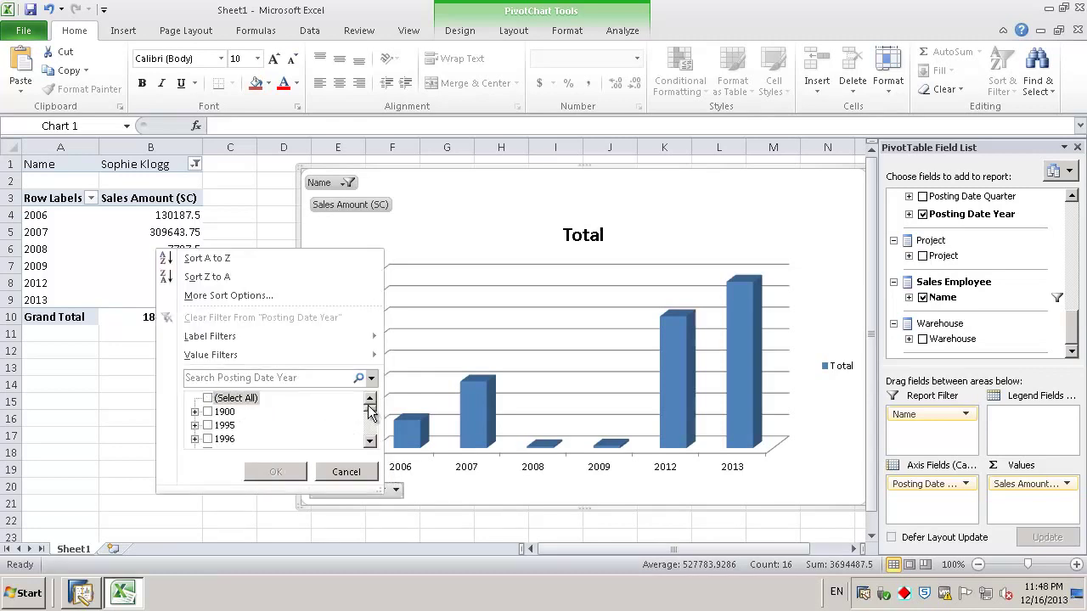
mouse_move(370, 410)
mouse_down()
mouse_move(374, 422)
mouse_move(371, 411)
mouse_up()
click(207, 426)
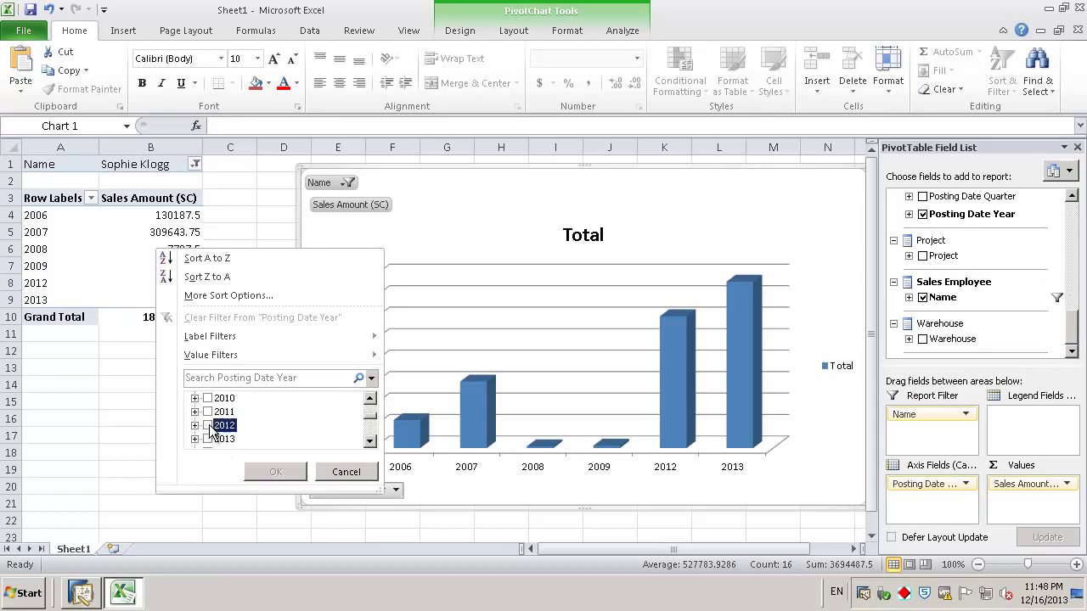
click(207, 438)
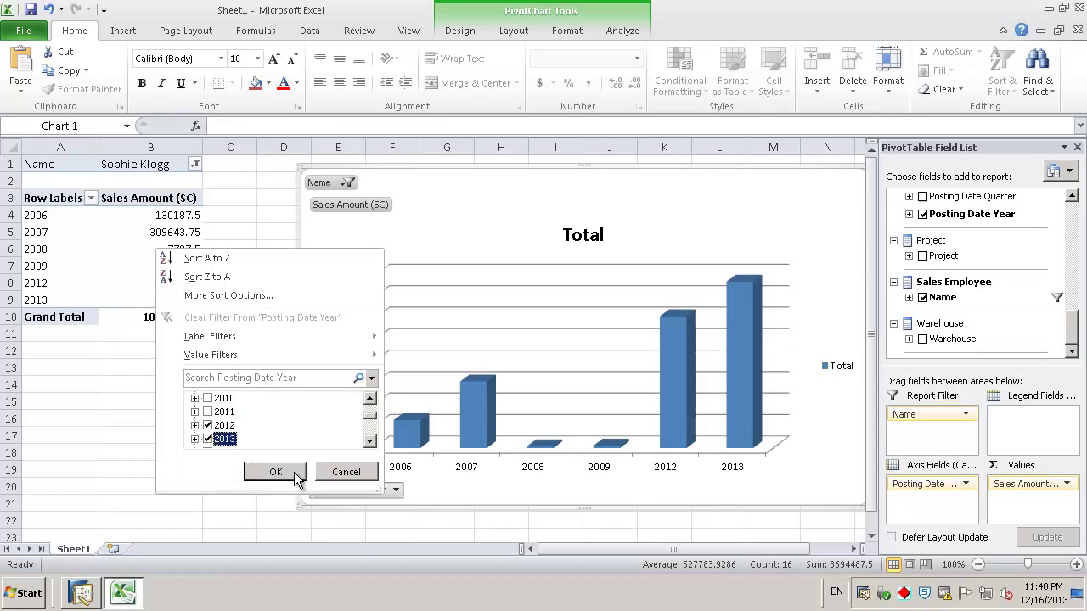
click(294, 472)
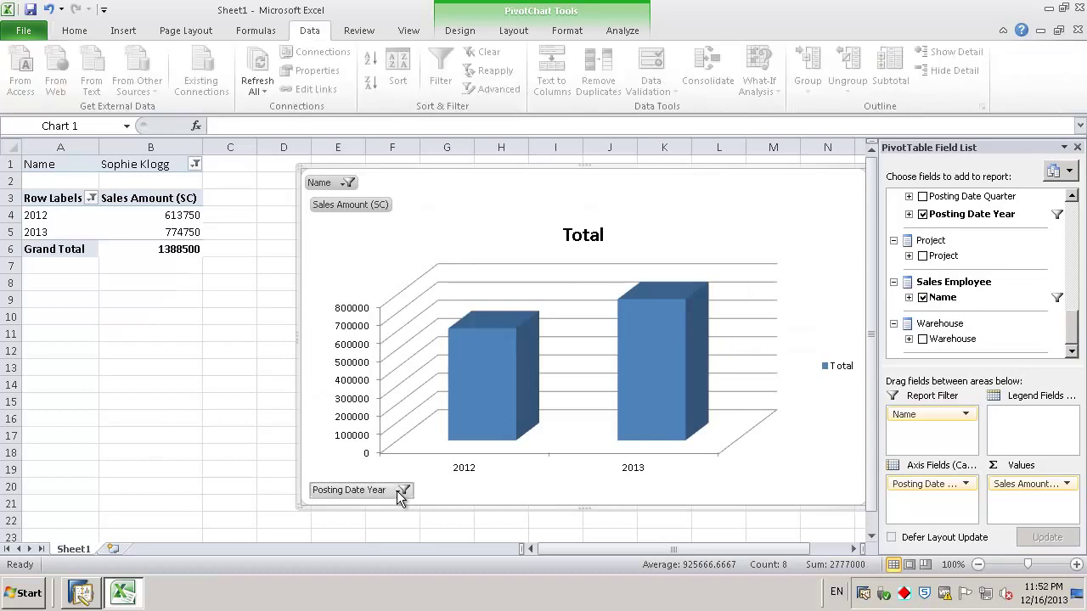
Reset the Posting Date Year filter to include every year from 2006 to 2013.
click(402, 491)
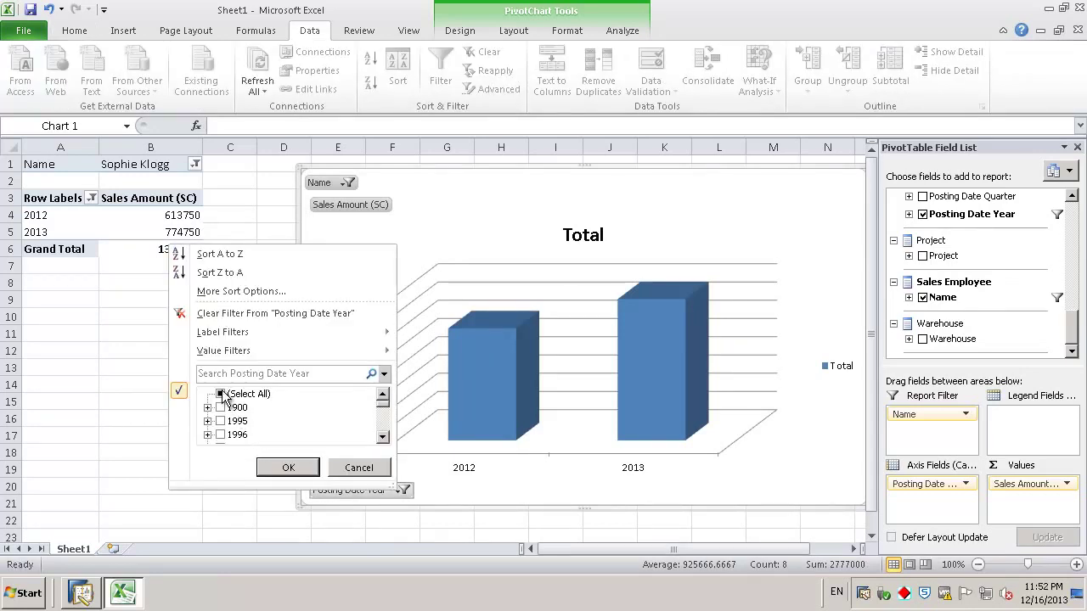
click(220, 394)
click(299, 468)
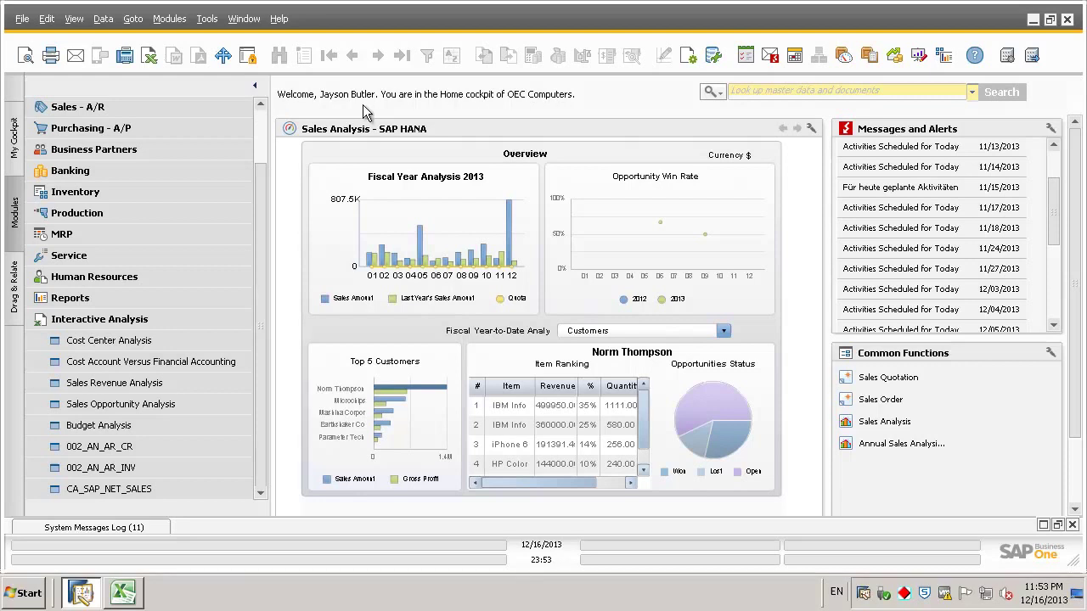
Start a new A/R invoice for the first customer with item A00004, HP Color Laser Jet 5.
click(110, 104)
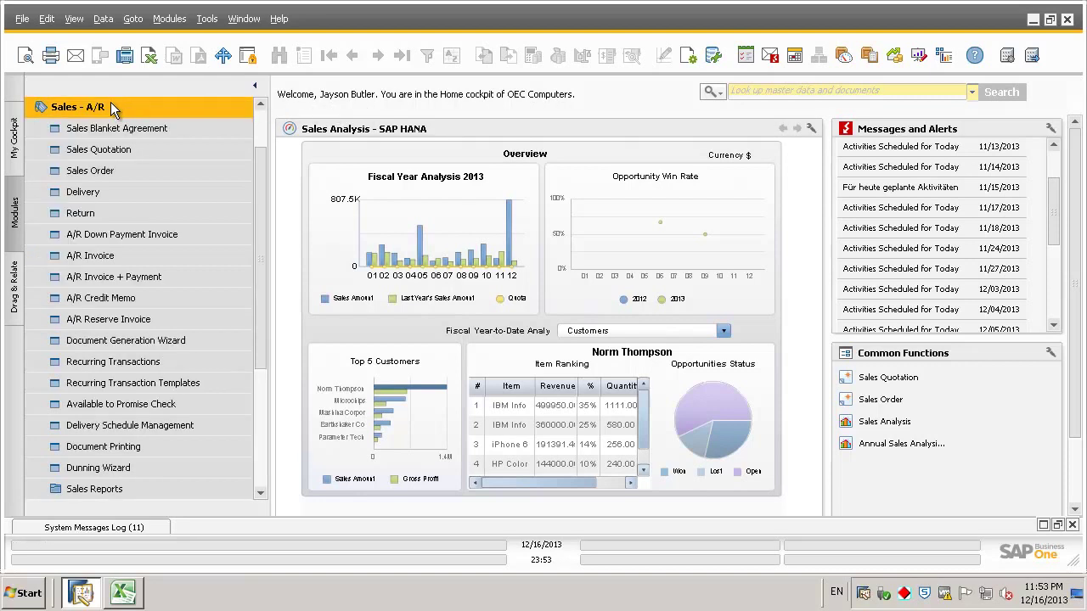
click(120, 258)
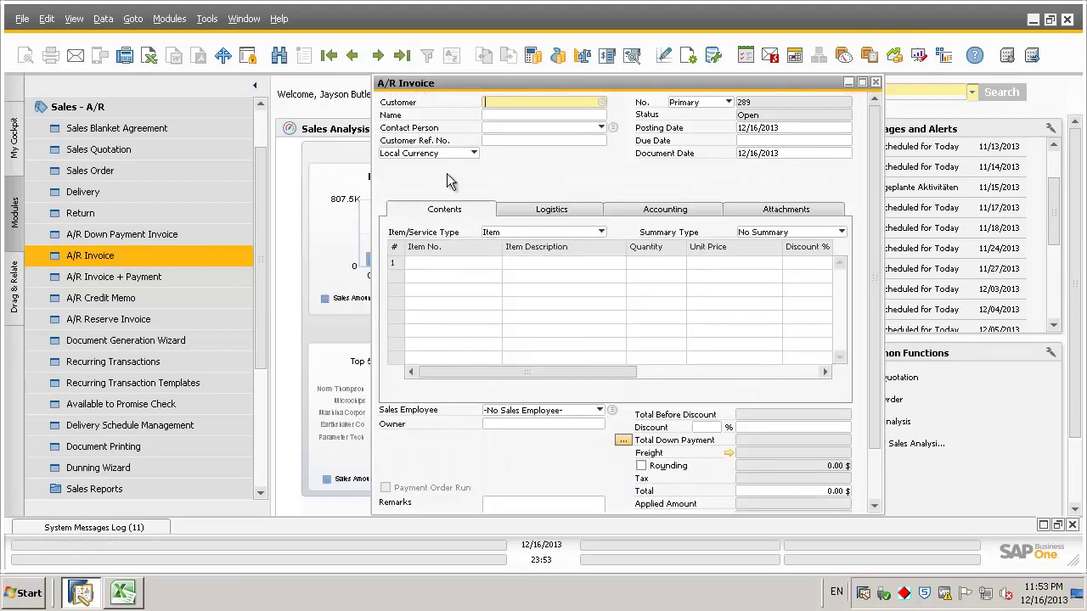
click(601, 102)
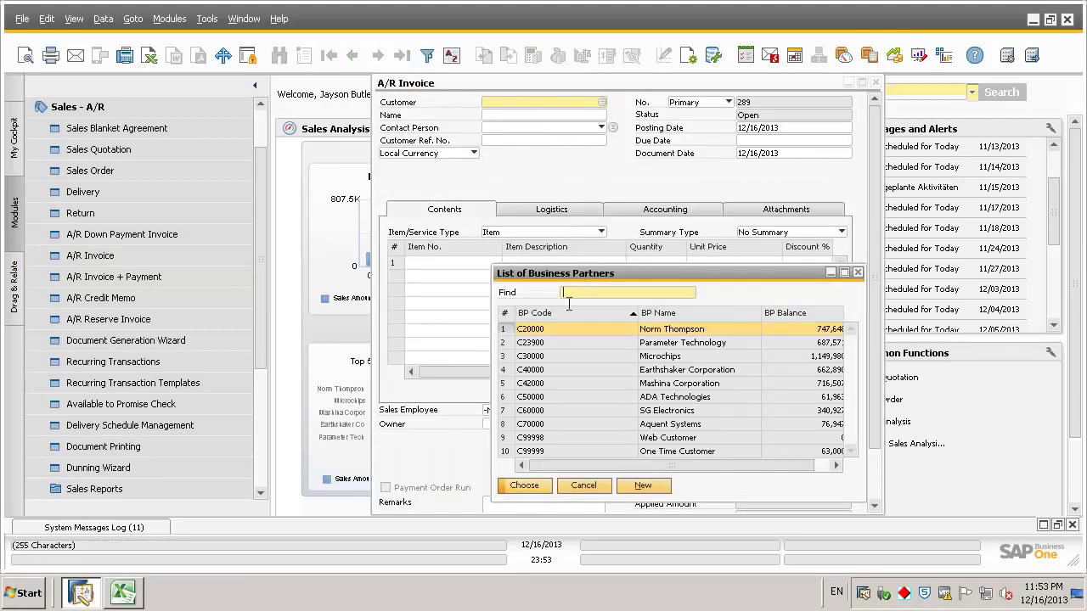
double_click(559, 326)
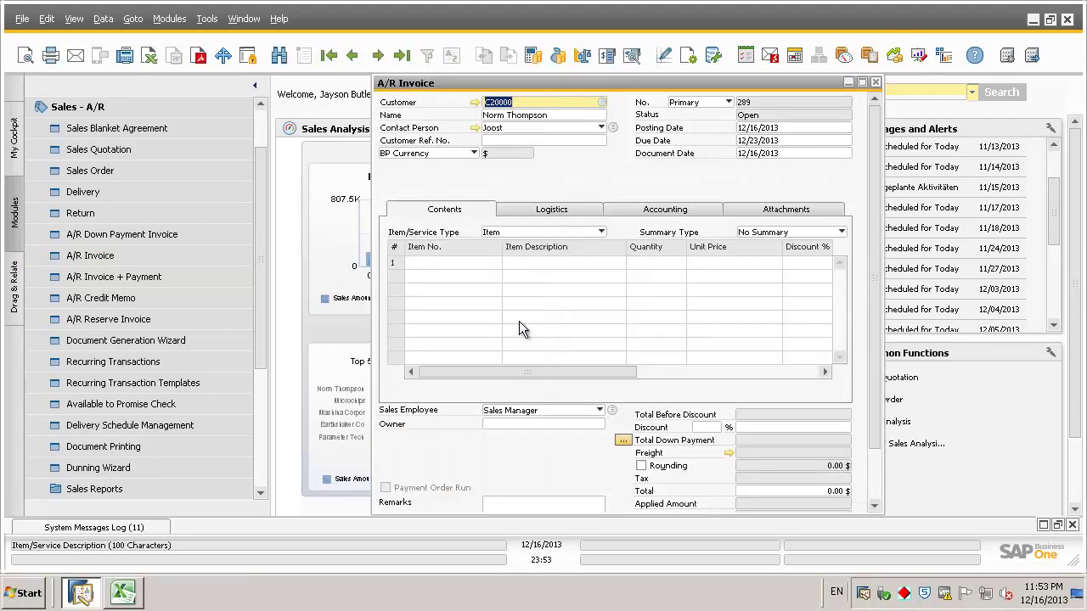
click(474, 262)
click(497, 262)
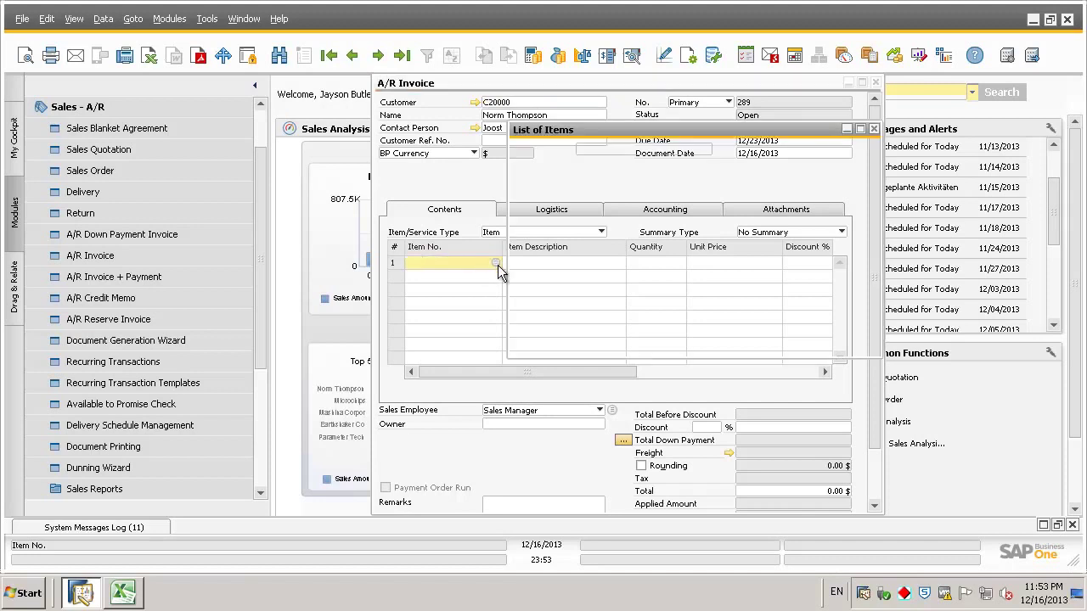
click(551, 228)
double_click(551, 230)
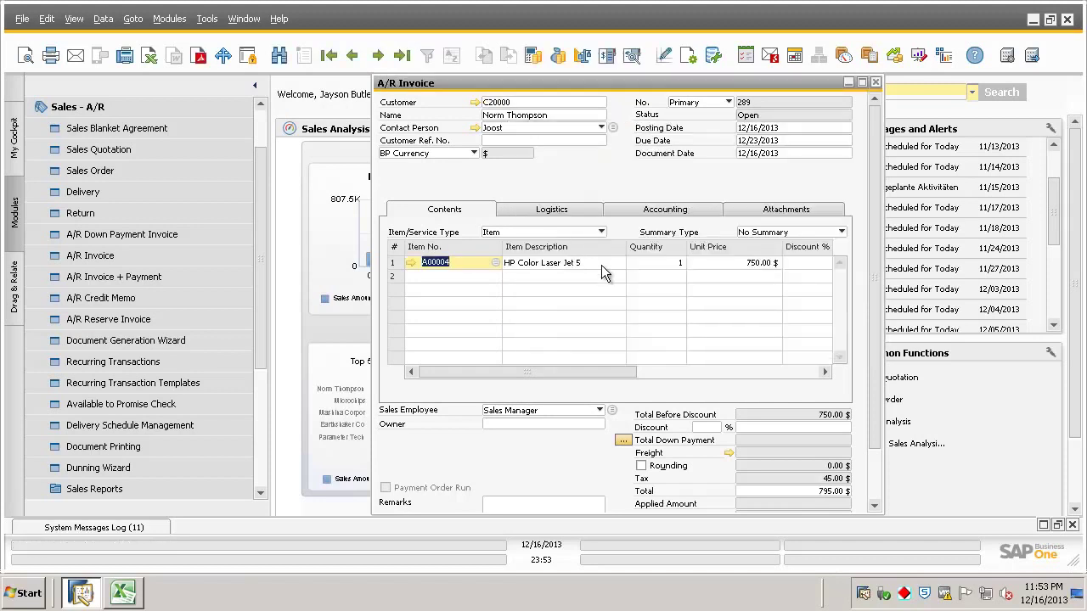
Set the line quantity to 1000 and assign the report's sales employee to all rows.
click(655, 264)
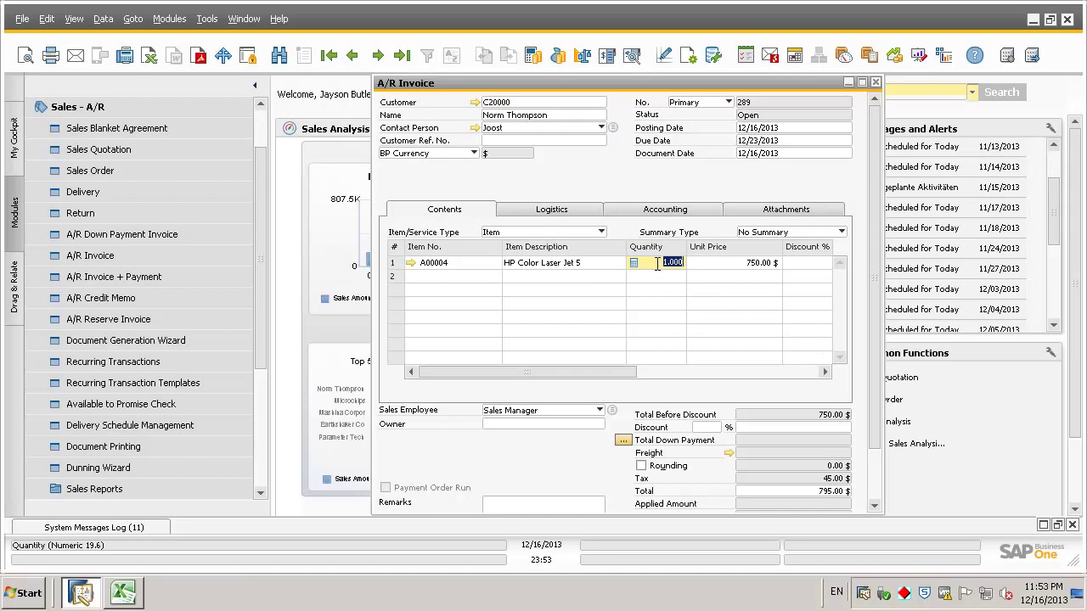
text(100)
click(568, 408)
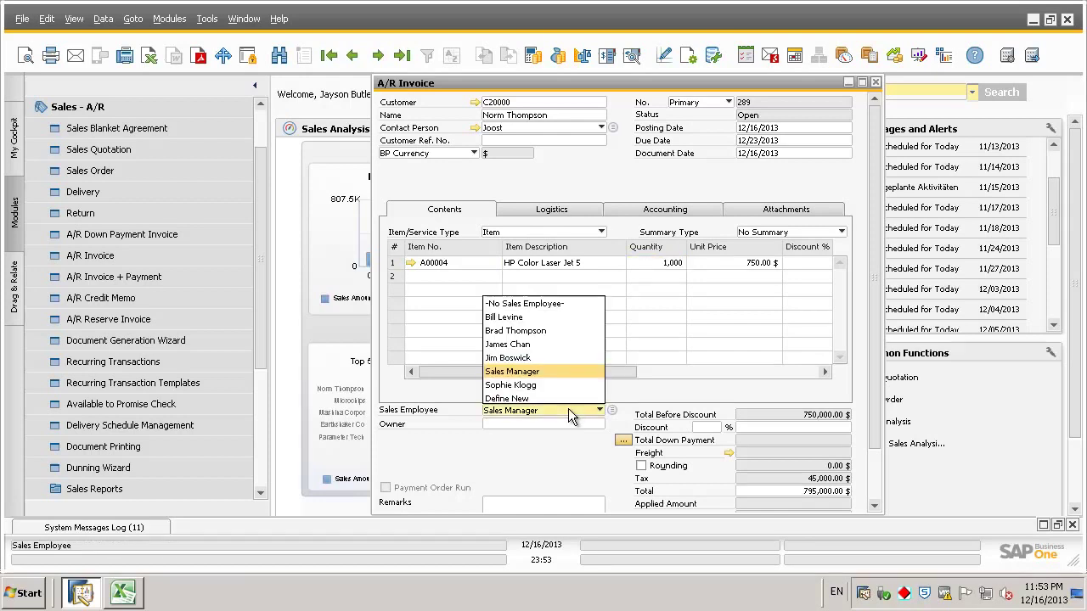
click(534, 384)
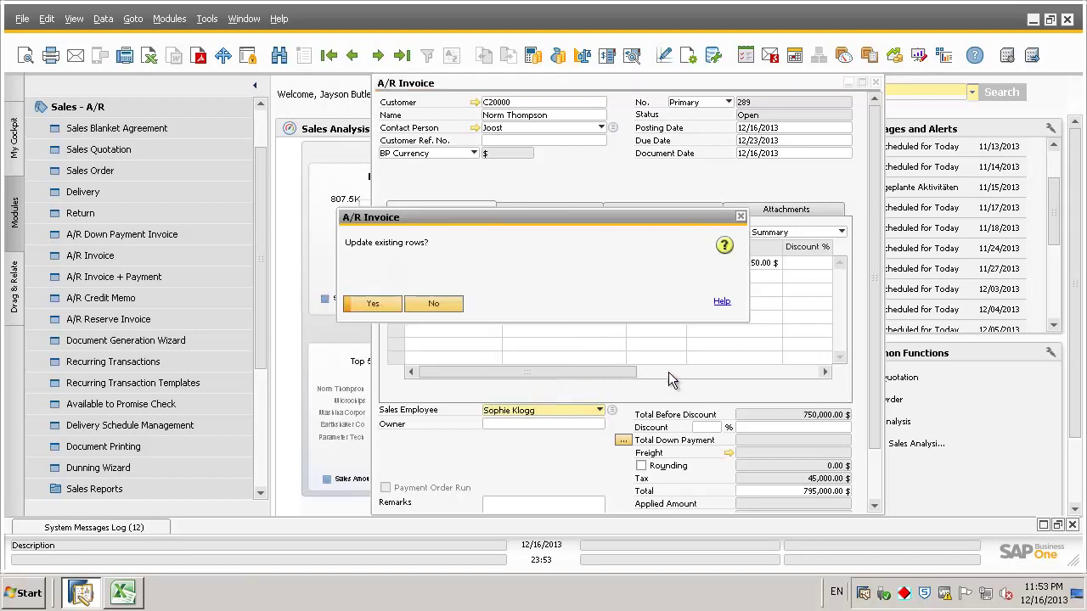
click(388, 303)
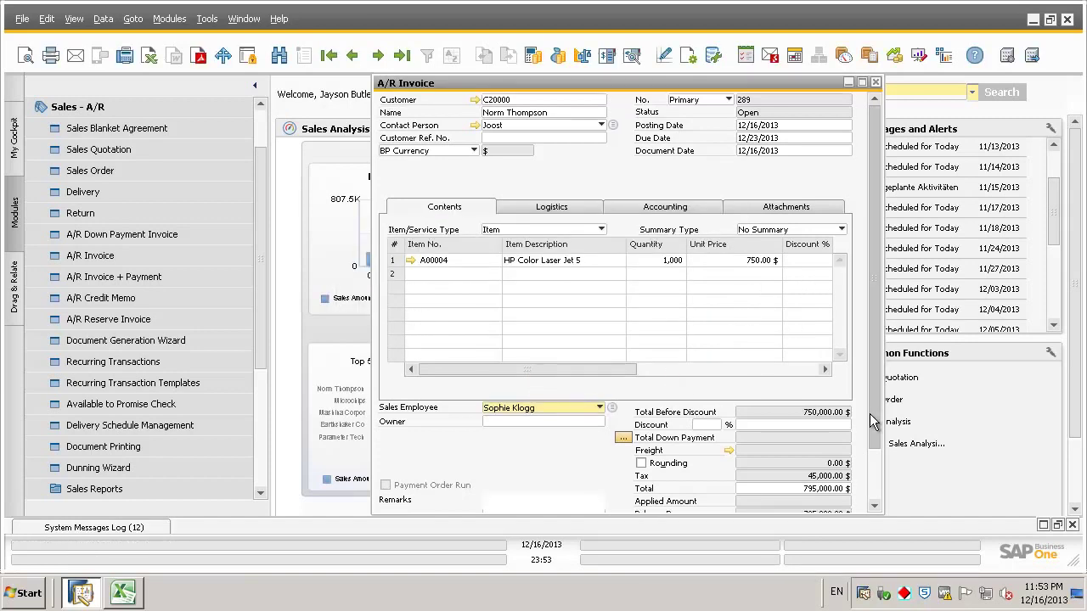
Add the invoice, accepting the posting date warning and permanent-add confirmation.
scroll(877, 339, down, 3)
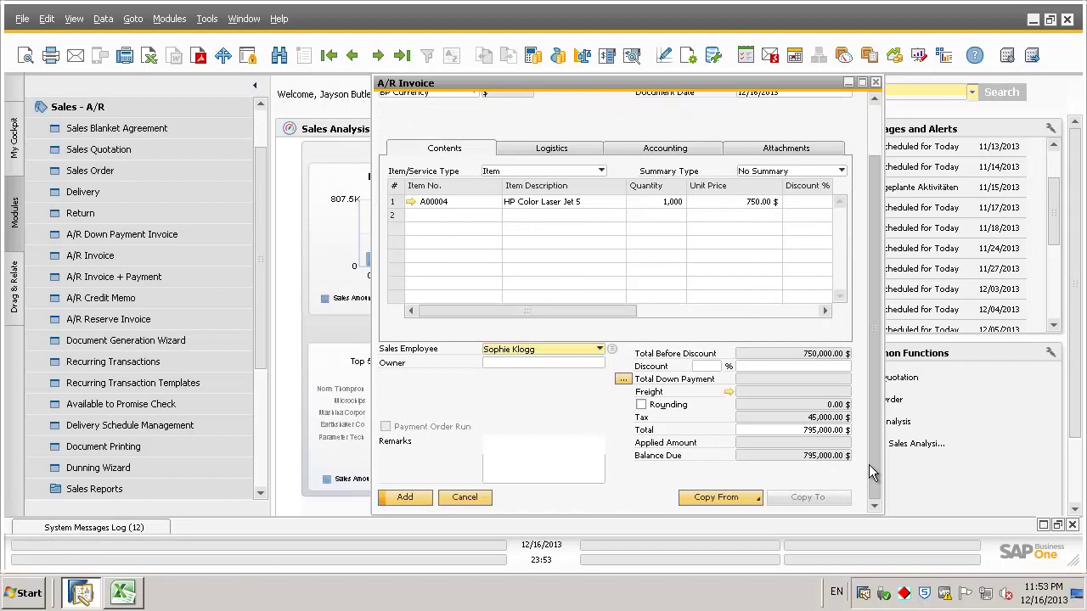
click(404, 501)
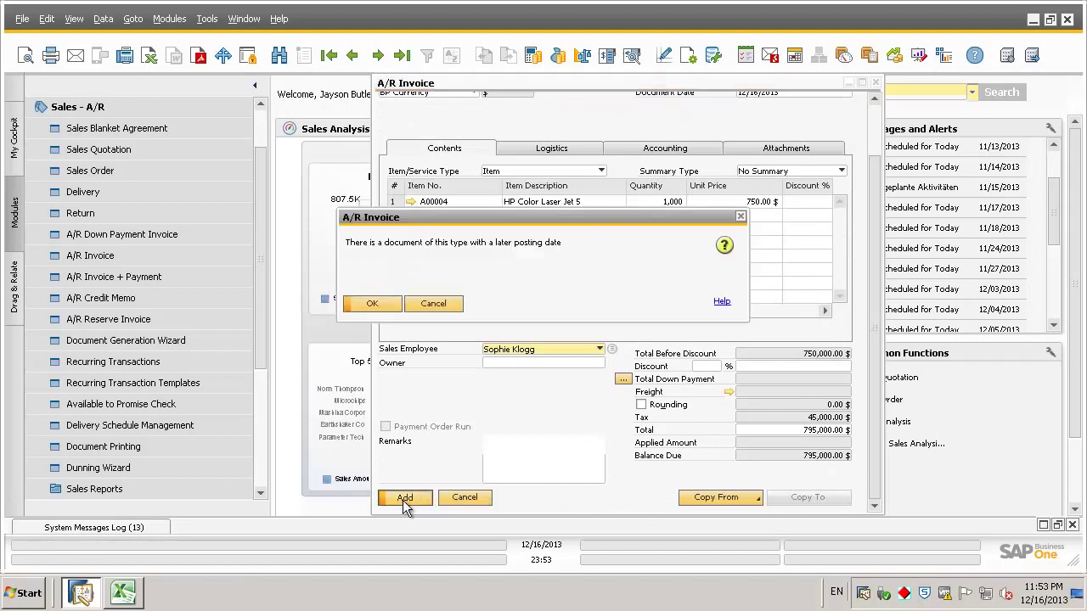
click(370, 304)
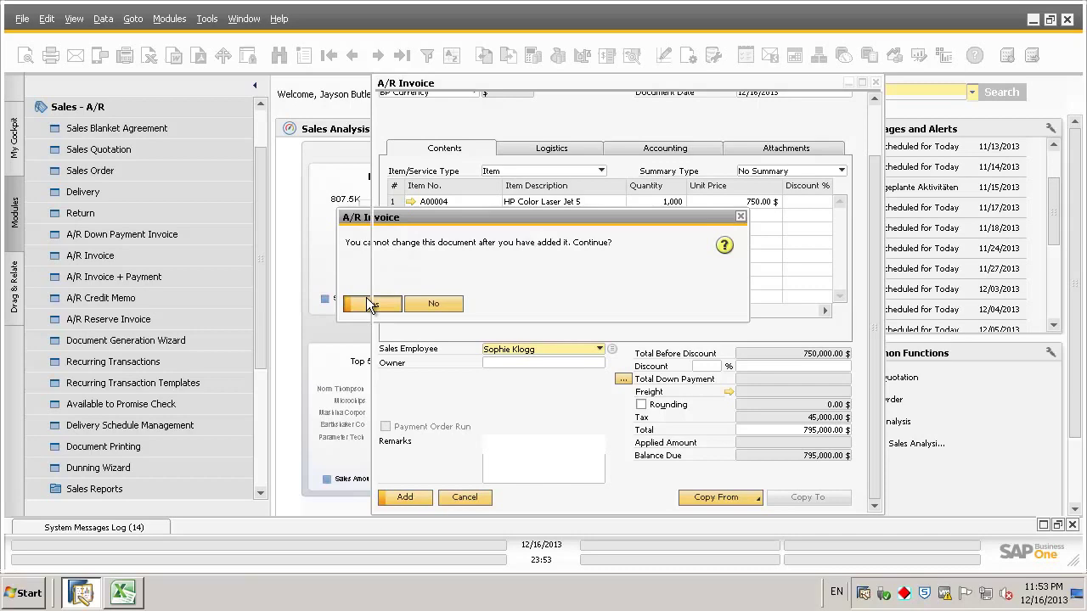
click(370, 304)
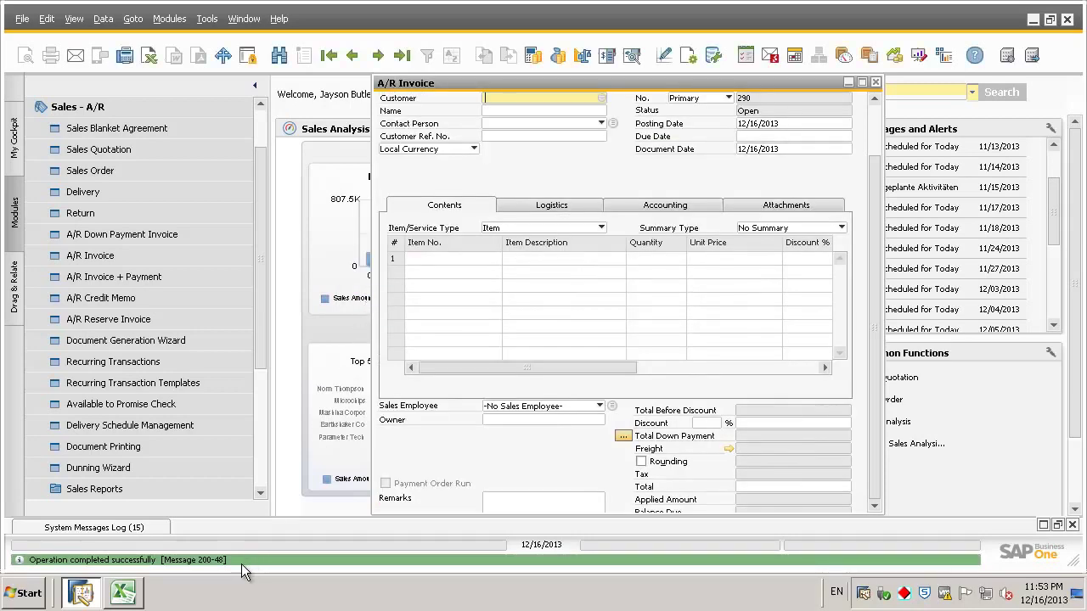
Refresh the Excel pivot data so 2013 sales show 1,524,750 and total 2,597,243.75.
click(124, 596)
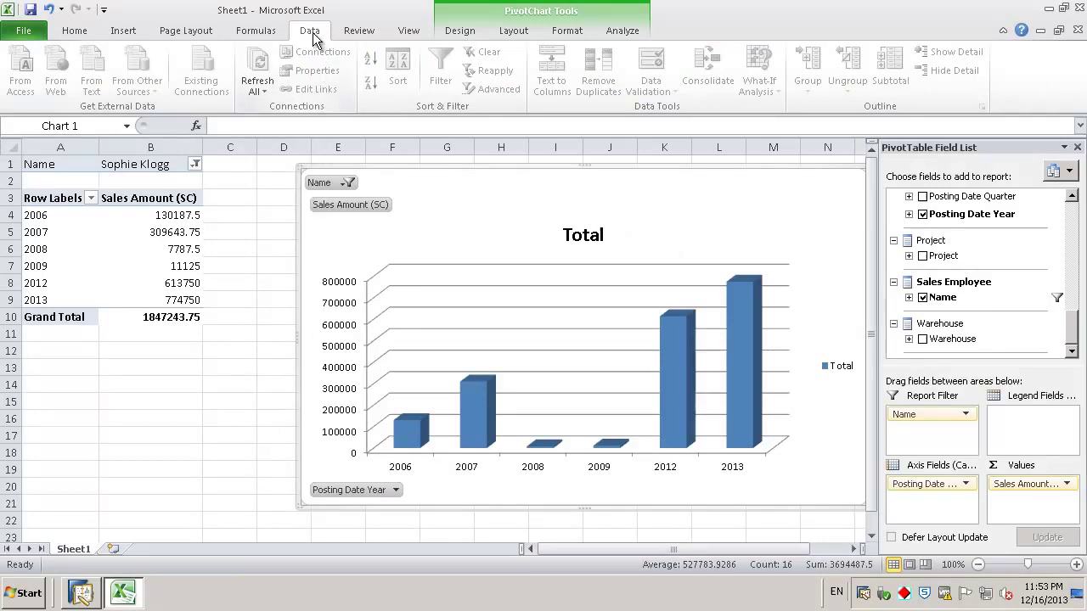
click(259, 88)
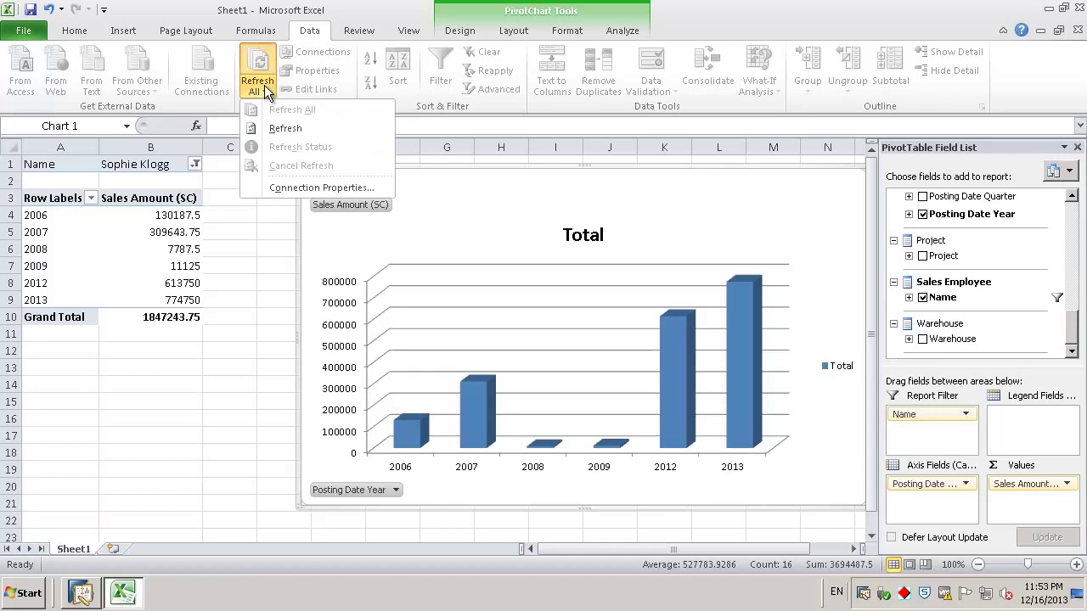
click(285, 128)
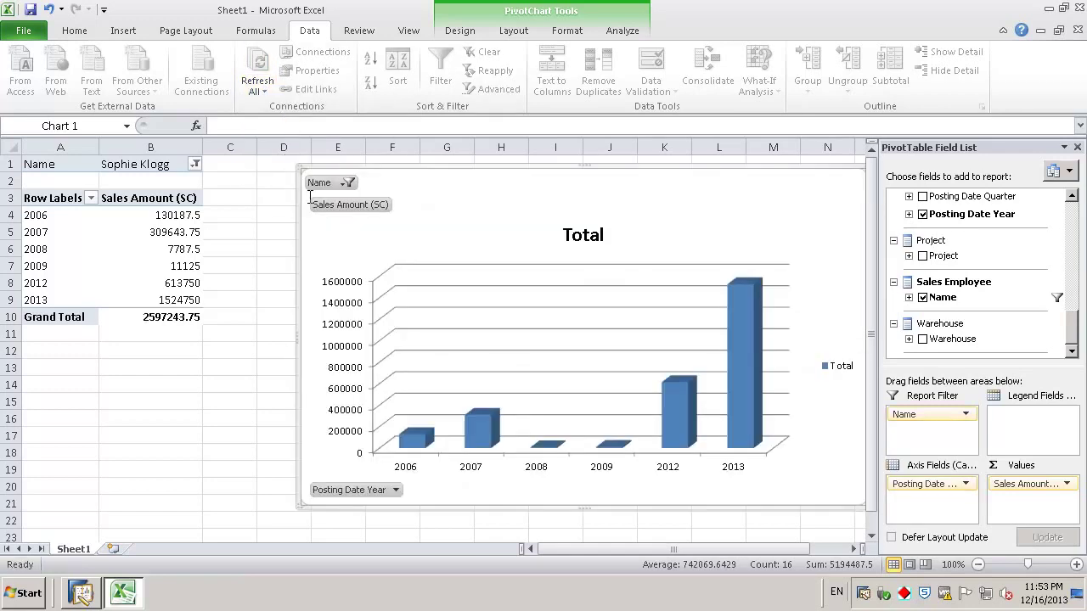